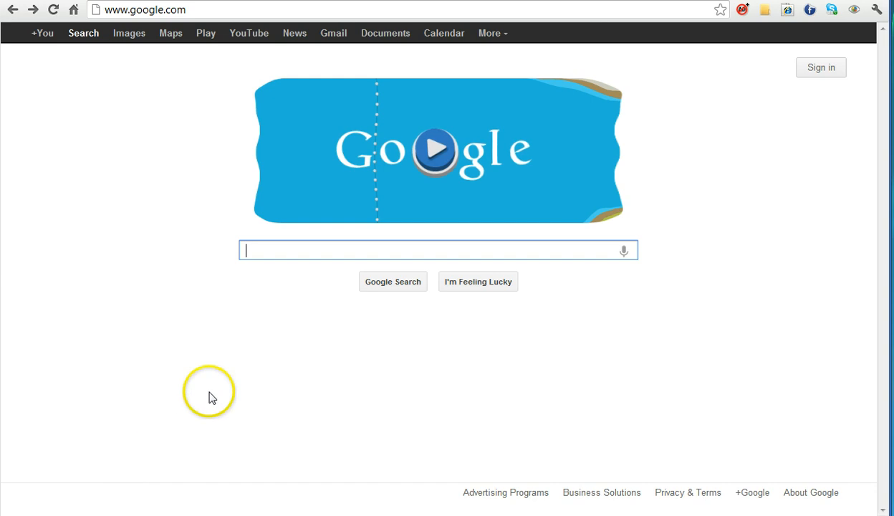
Step: Search Google for web page loading time slow
{"action": "left_click", "coordinate": [253, 248]}
{"action": "type", "text": "we"}
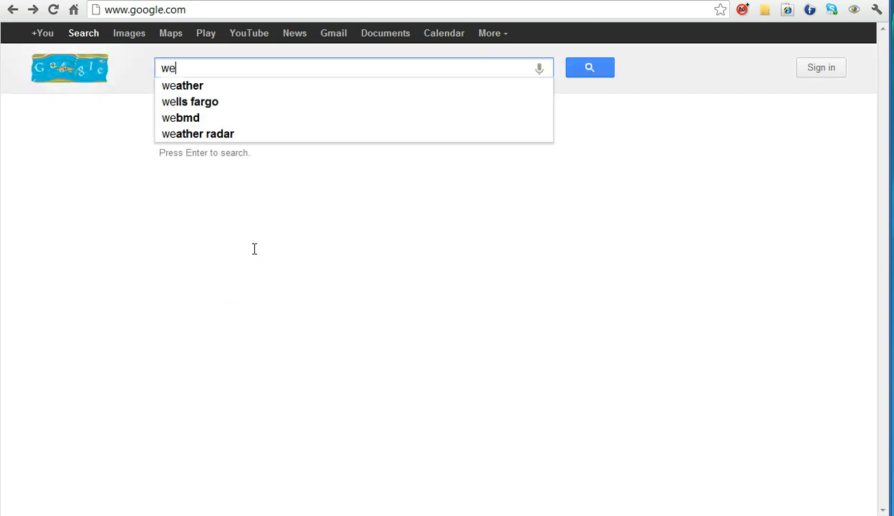
{"action": "type", "text": "b page lo"}
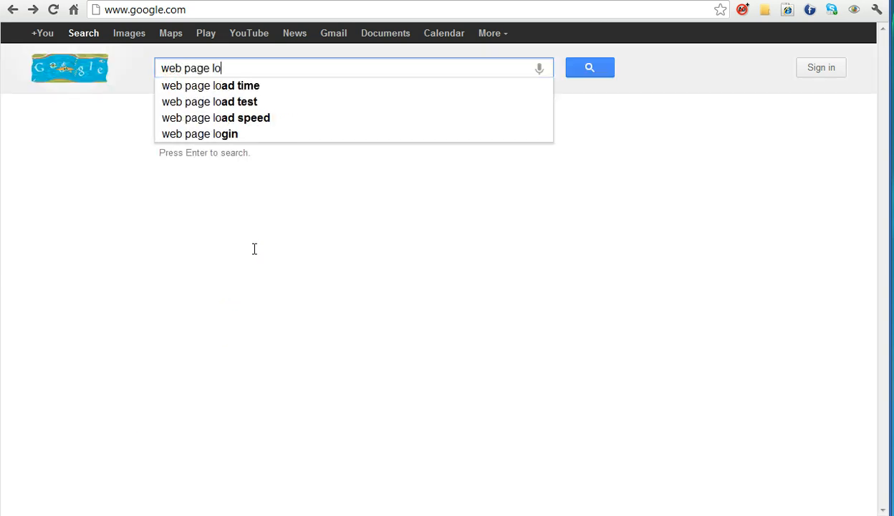
{"action": "type", "text": "ading time slow"}
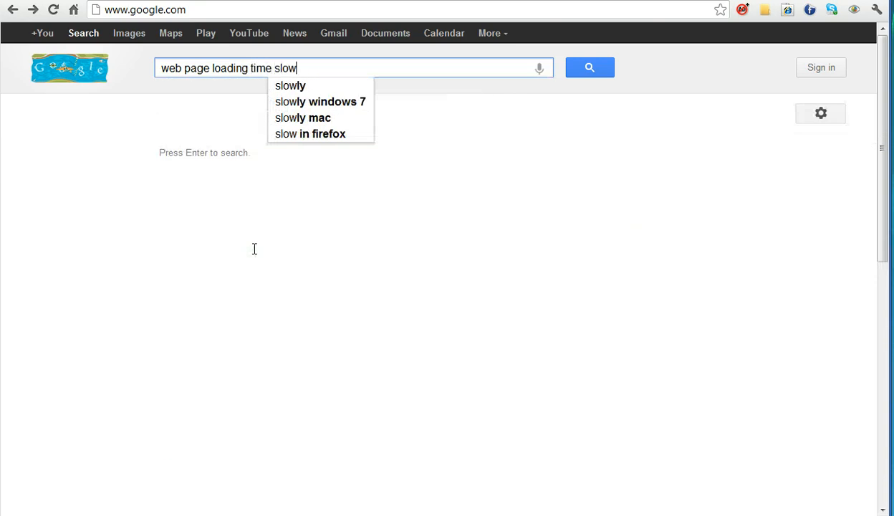
{"action": "key", "text": "Return"}
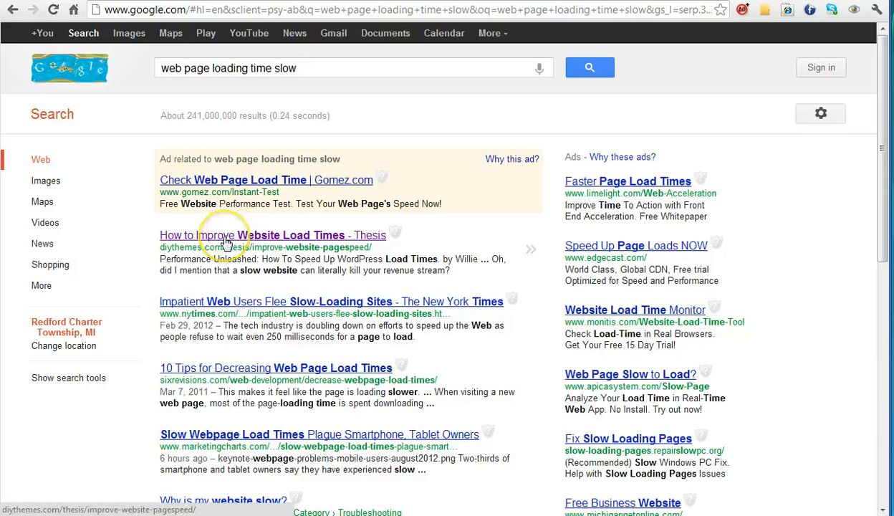
Step: Open the DIY Themes page-speed article and read the section on optimizing and correctly displaying images
{"action": "left_click", "coordinate": [226, 242]}
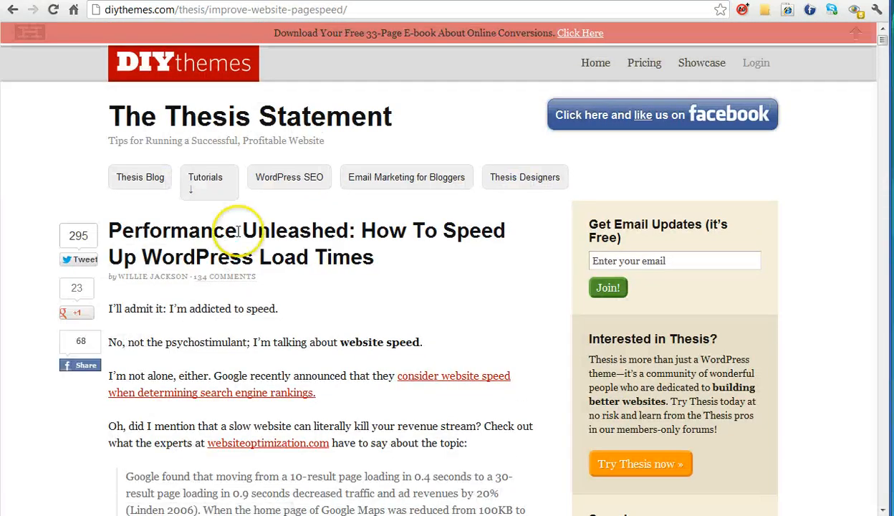
{"action": "scroll", "coordinate": [239, 231], "scroll_direction": "down", "scroll_amount": 6}
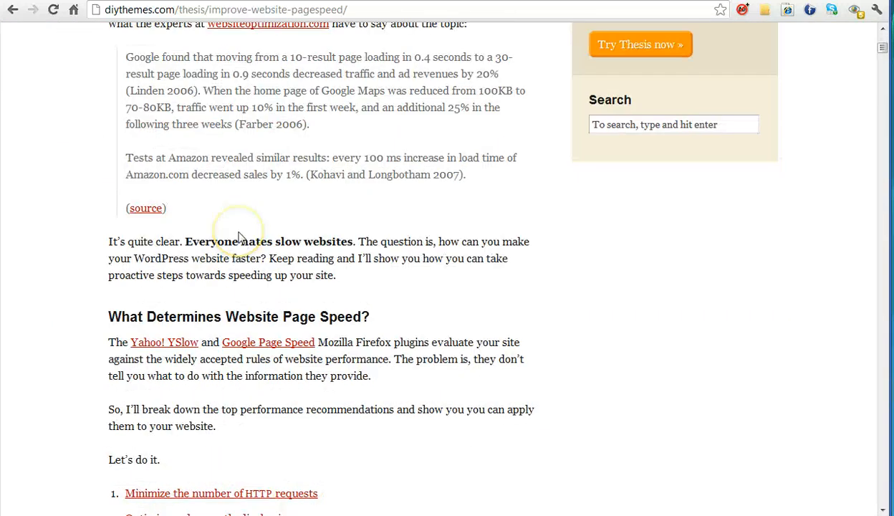
{"action": "scroll", "coordinate": [240, 238], "scroll_direction": "down", "scroll_amount": 4}
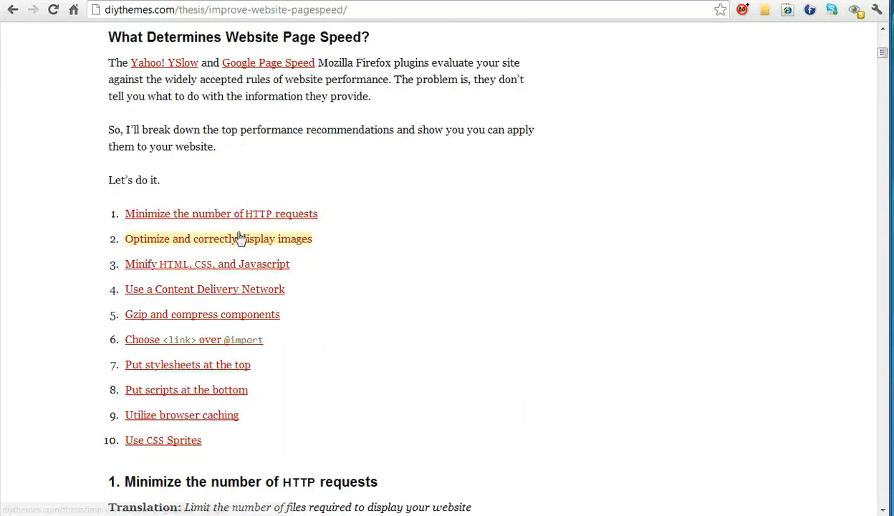
{"action": "left_click", "coordinate": [305, 240]}
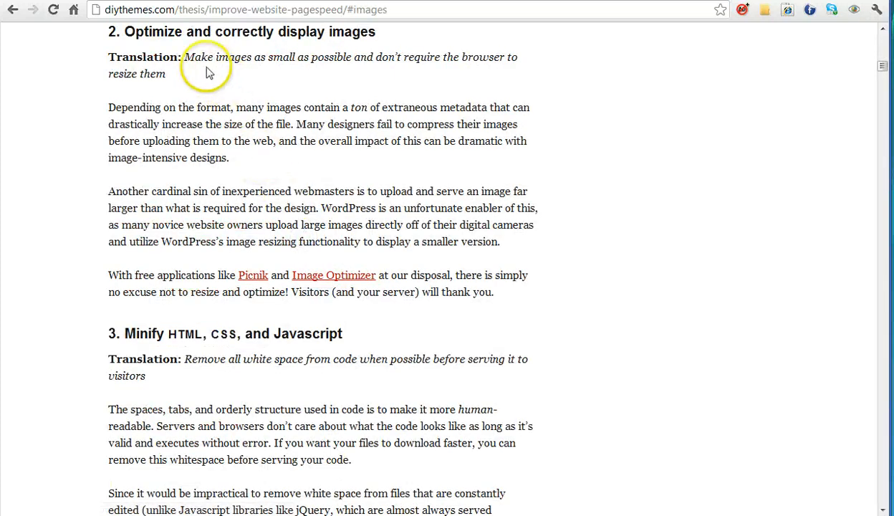
{"action": "left_click_drag", "start_coordinate": [185, 57], "coordinate": [188, 74]}
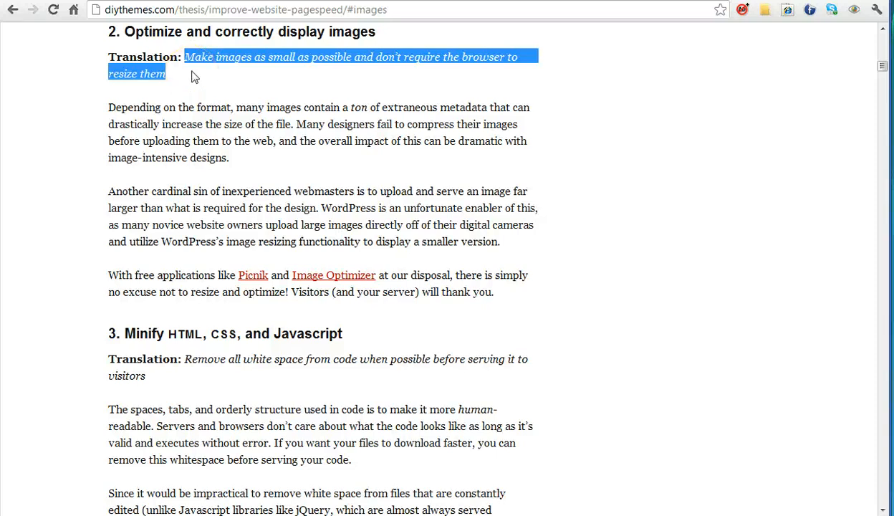
Step: Go to ipiccy.com
{"action": "double_click", "coordinate": [123, 10]}
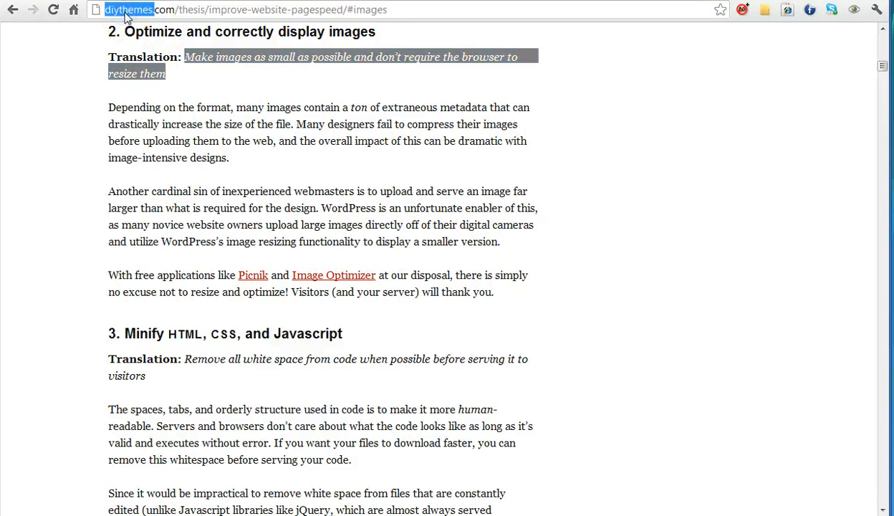
{"action": "left_click", "coordinate": [124, 10]}
{"action": "type", "text": "ipiccy.com"}
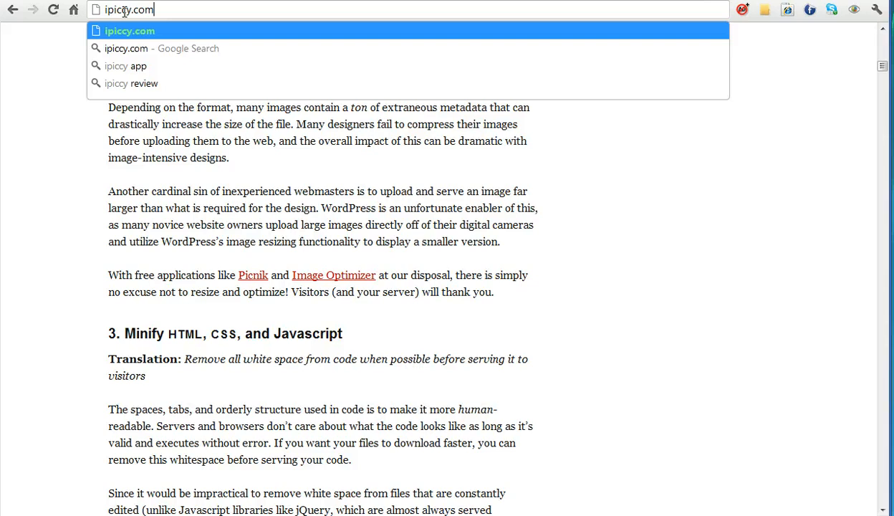
{"action": "key", "text": "Return"}
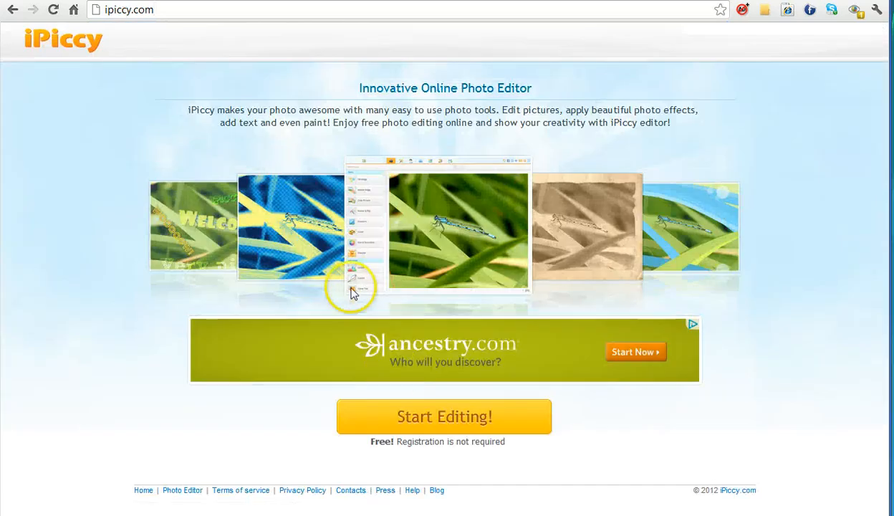
Step: Start the photo editor and upload IMG_1475.JPG from the test folder
{"action": "left_click", "coordinate": [420, 415]}
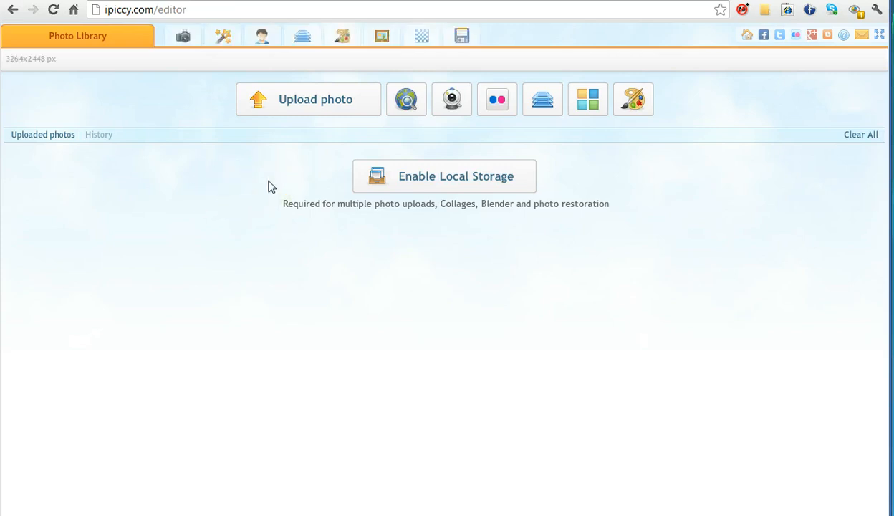
{"action": "left_click", "coordinate": [364, 106]}
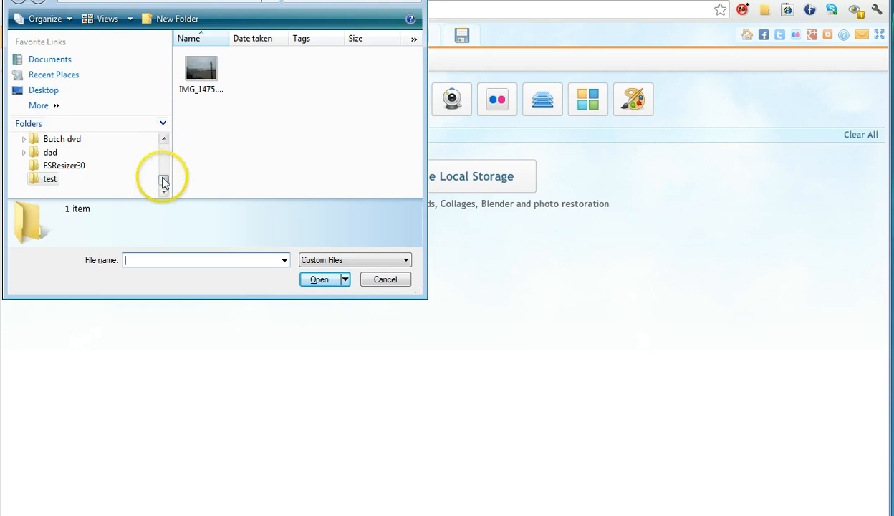
{"action": "mouse_move", "coordinate": [163, 180]}
{"action": "left_mouse_down"}
{"action": "mouse_move", "coordinate": [163, 141]}
{"action": "mouse_move", "coordinate": [165, 179]}
{"action": "left_mouse_up"}
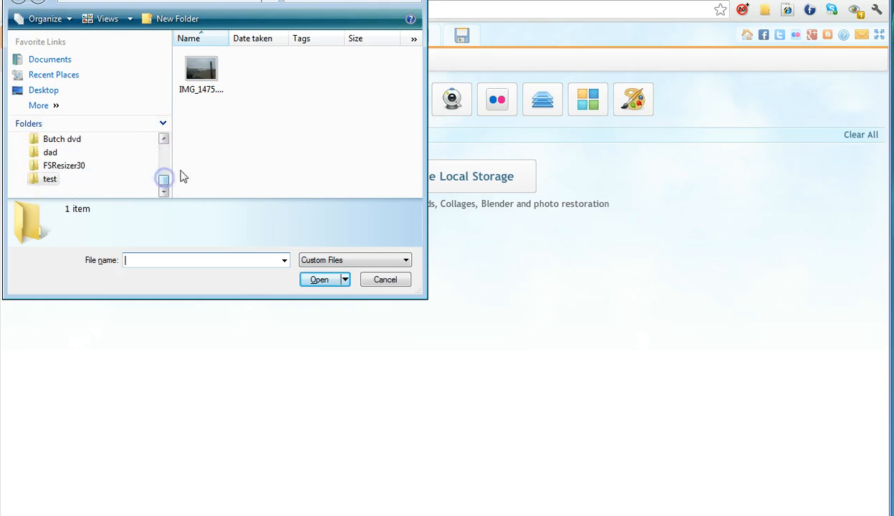
{"action": "left_click", "coordinate": [198, 69]}
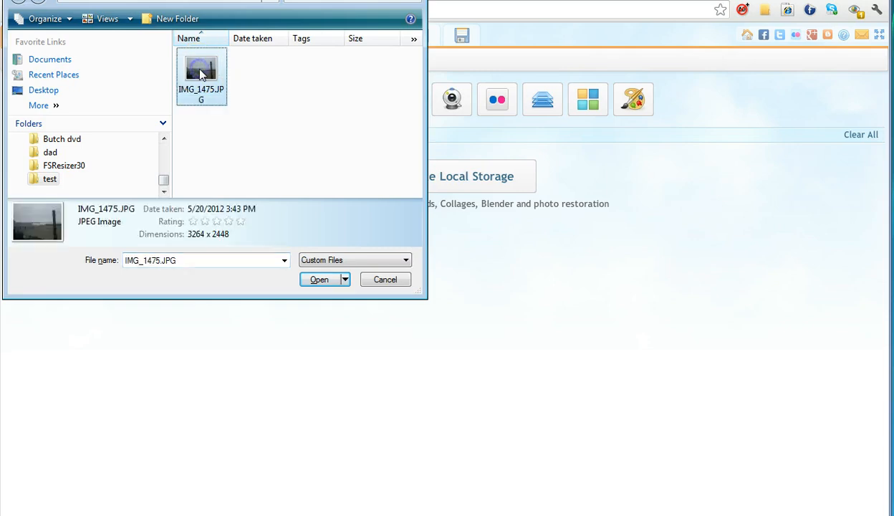
{"action": "left_click", "coordinate": [319, 279]}
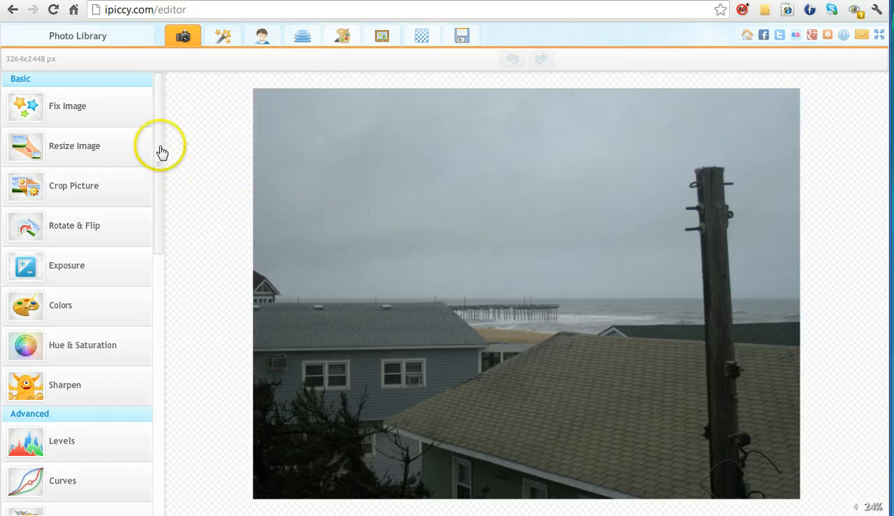
Step: Open Resize Image and turn off Constrain proportions
{"action": "left_click_drag", "start_coordinate": [159, 143], "coordinate": [171, 122]}
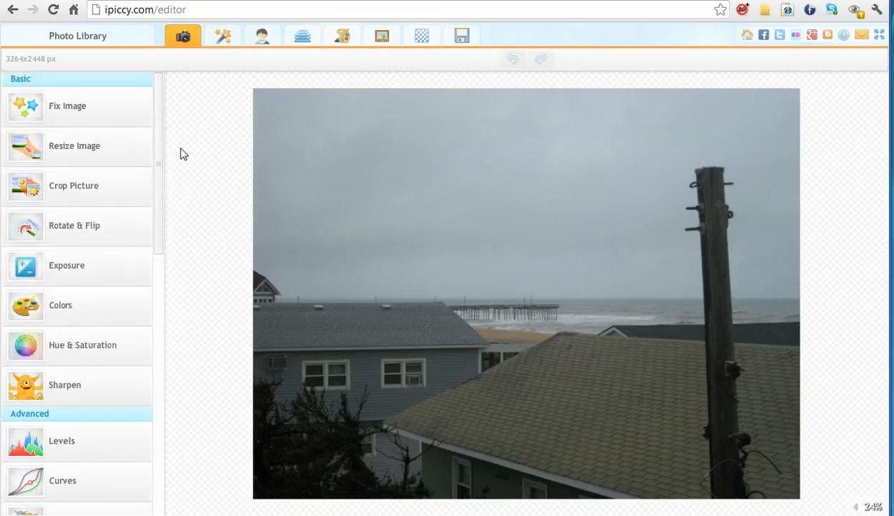
{"action": "left_click", "coordinate": [116, 154]}
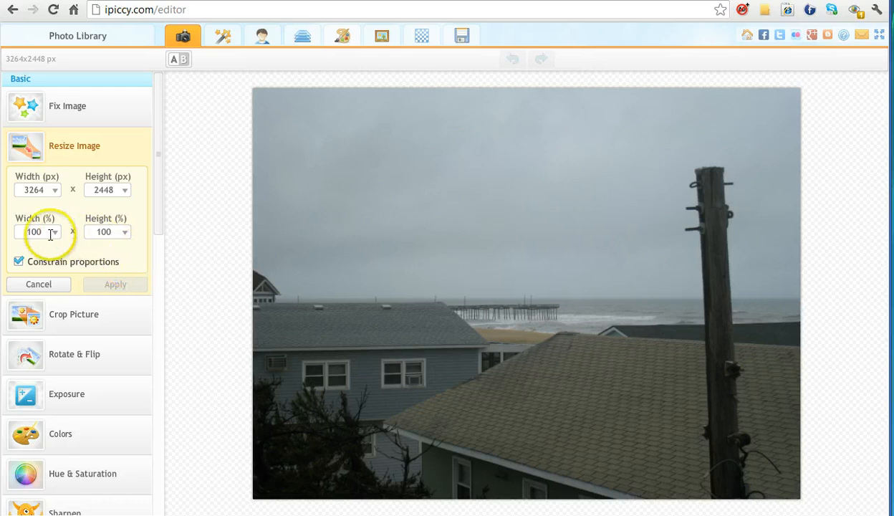
{"action": "left_click", "coordinate": [19, 263]}
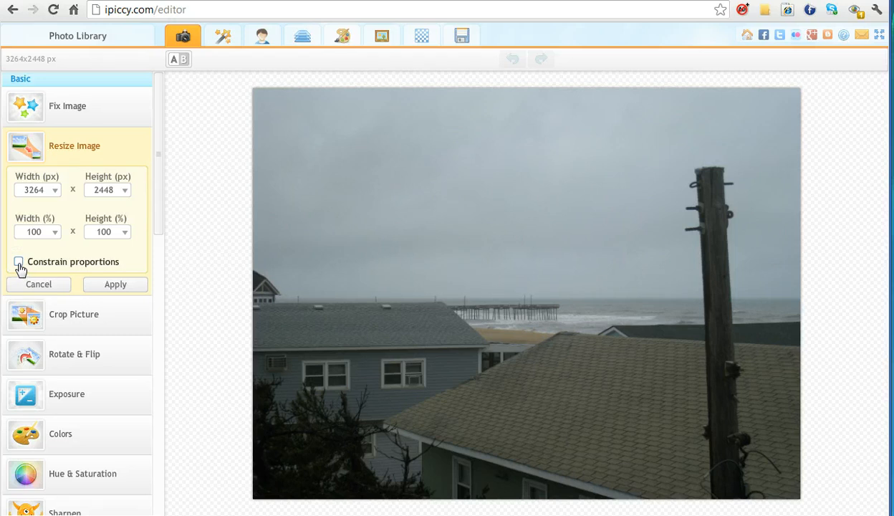
{"action": "left_click", "coordinate": [19, 262]}
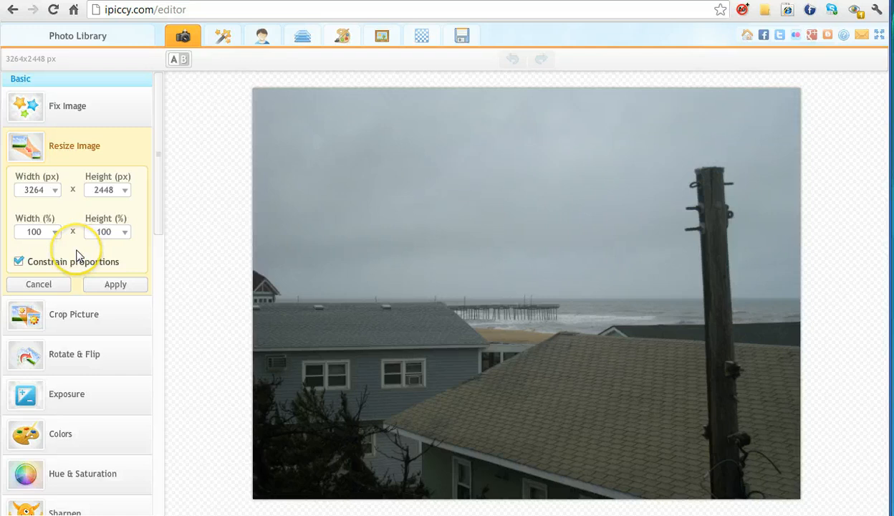
{"action": "left_click", "coordinate": [19, 263]}
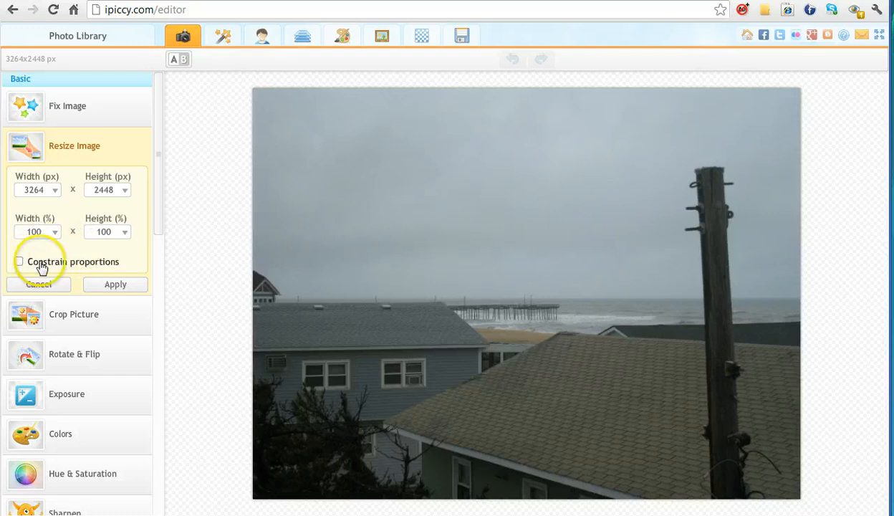
Step: Try resizing the photo to 50% width and 110% height without constrained proportions, then cancel the resize
{"action": "double_click", "coordinate": [34, 230]}
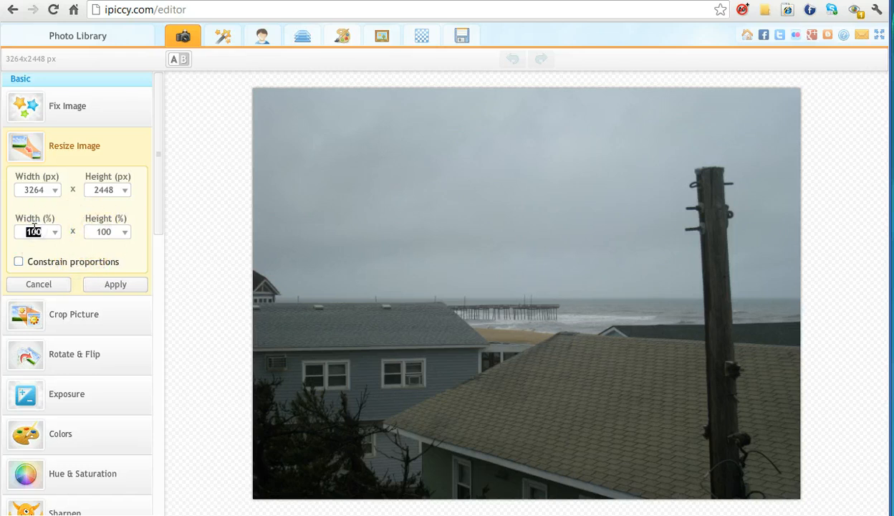
{"action": "type", "text": "50"}
{"action": "double_click", "coordinate": [104, 231]}
{"action": "type", "text": "11"}
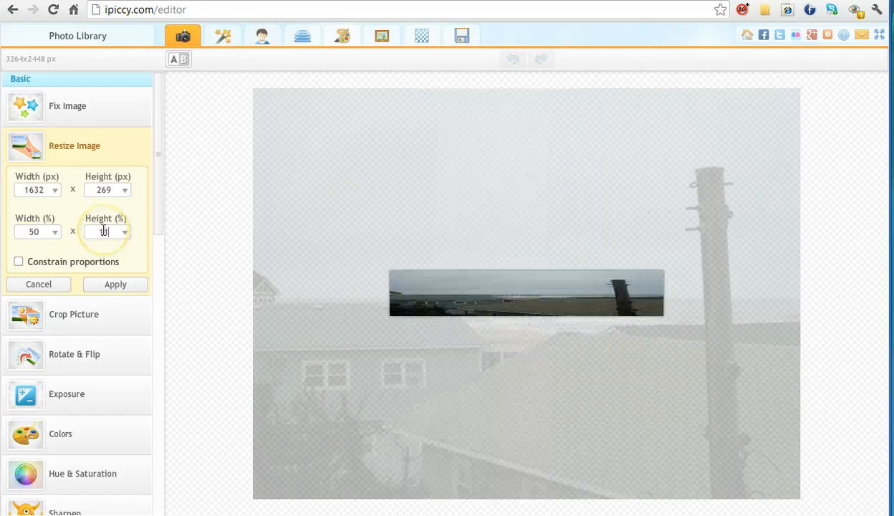
{"action": "type", "text": "0"}
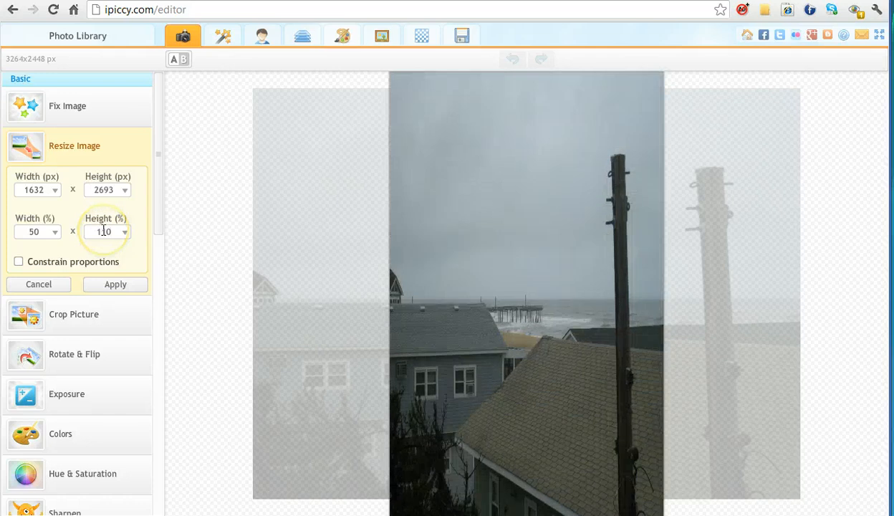
{"action": "left_click", "coordinate": [48, 283]}
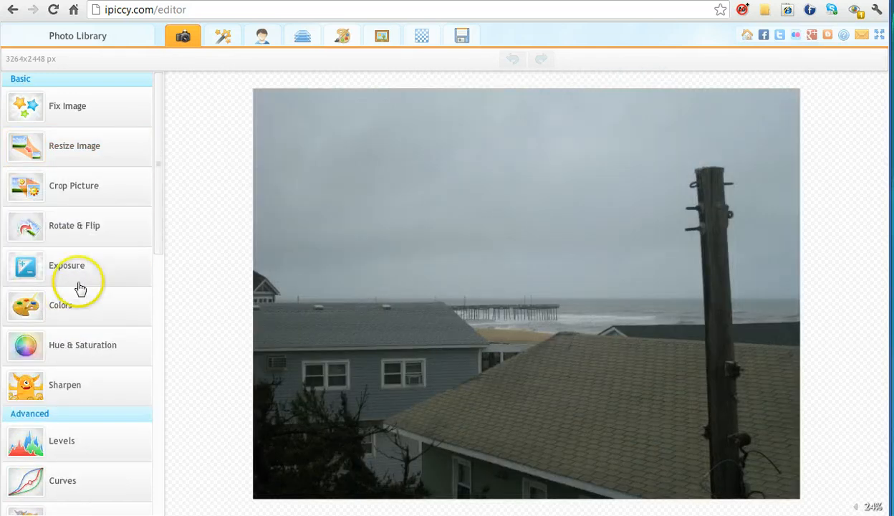
Step: Resize the photo to 200 px wide with proportions constrained and apply it, then undo and redo the resize
{"action": "left_click", "coordinate": [113, 151]}
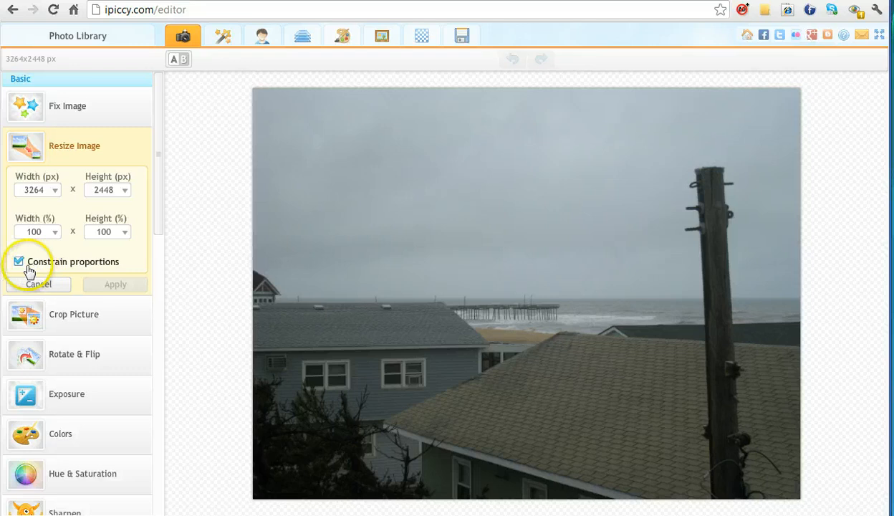
{"action": "double_click", "coordinate": [34, 190]}
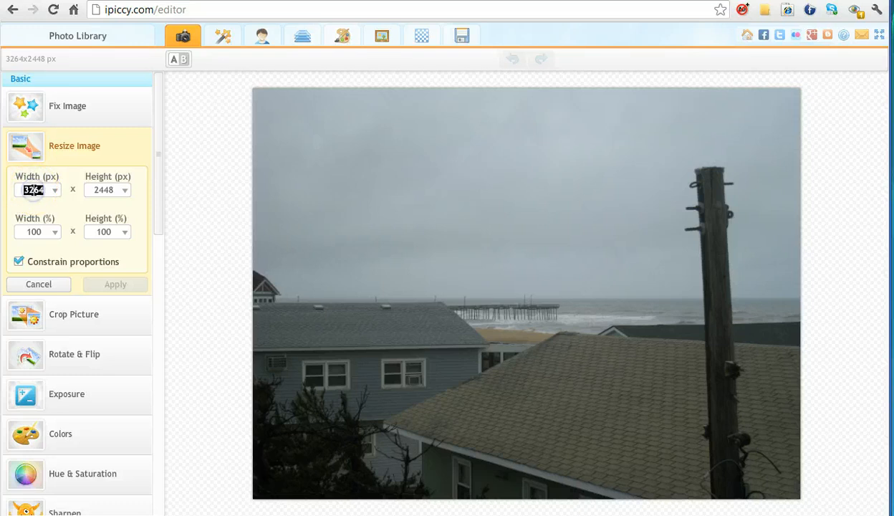
{"action": "type", "text": "200"}
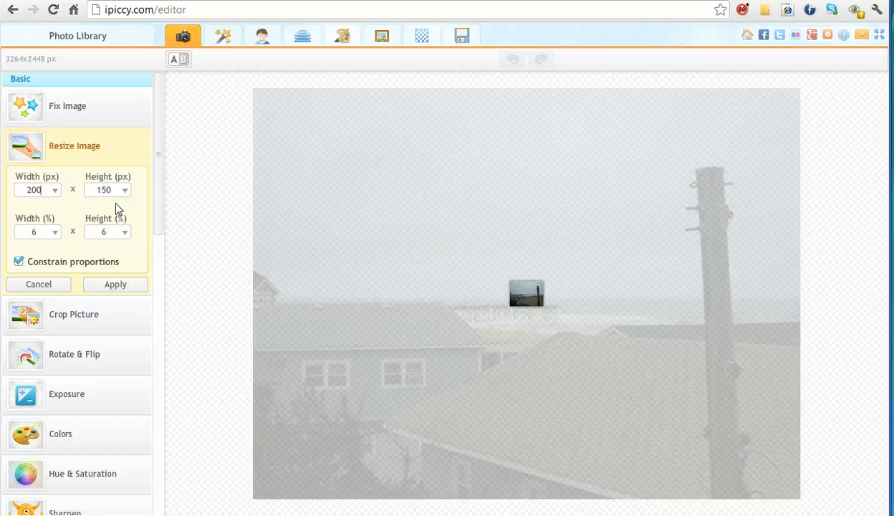
{"action": "left_click", "coordinate": [116, 284]}
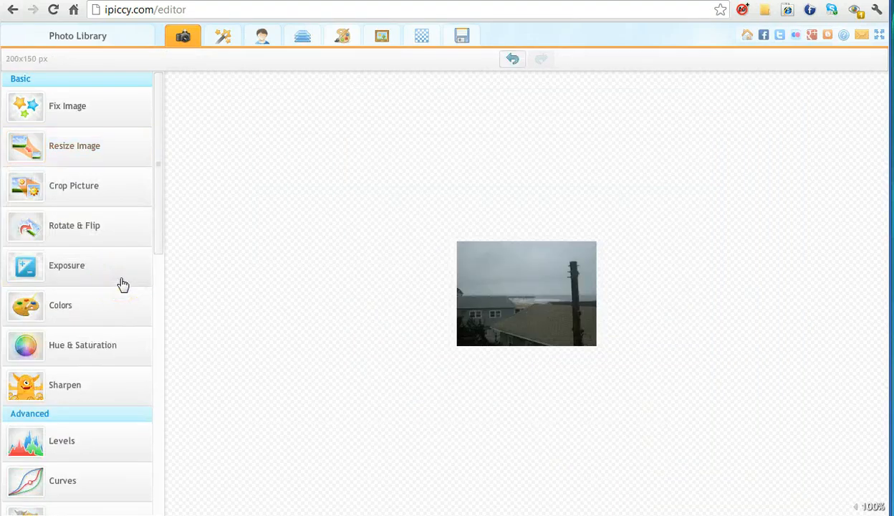
{"action": "left_click", "coordinate": [513, 60]}
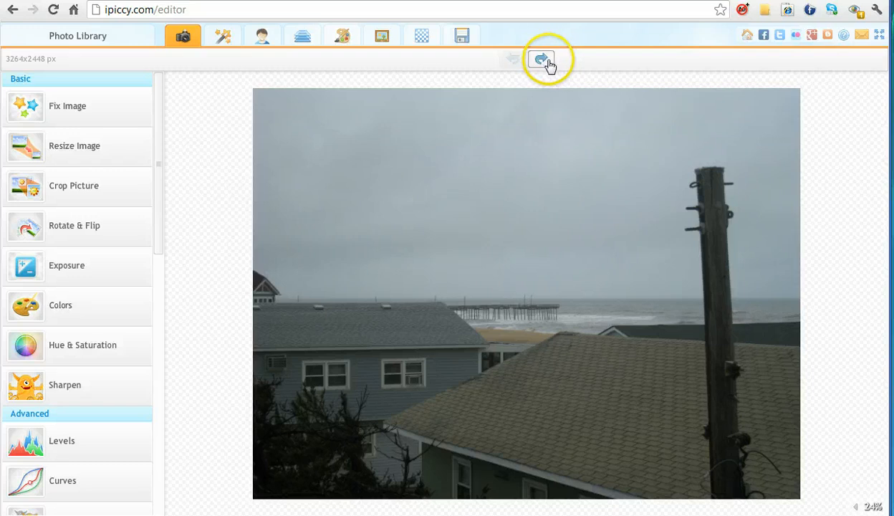
{"action": "left_click", "coordinate": [548, 63]}
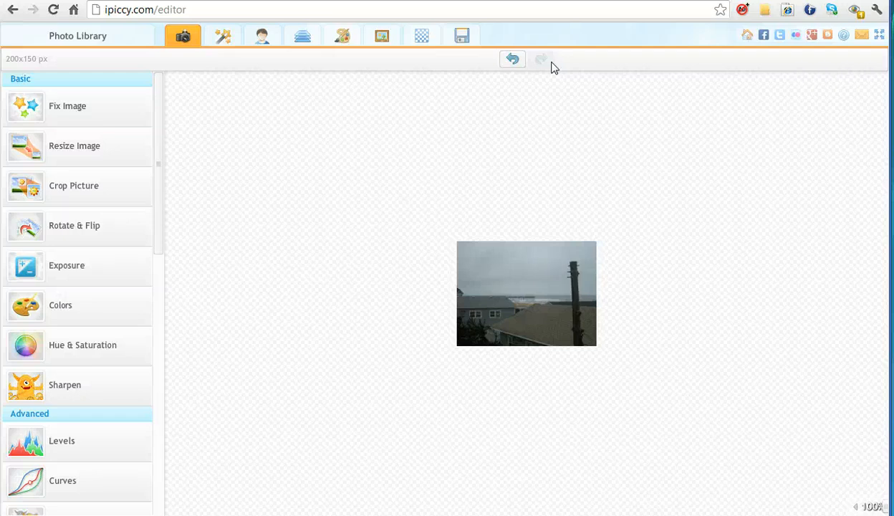
Step: Open the save options, rename the file IMG_1475-test and lower the JPG quality to 60%
{"action": "left_click", "coordinate": [461, 38]}
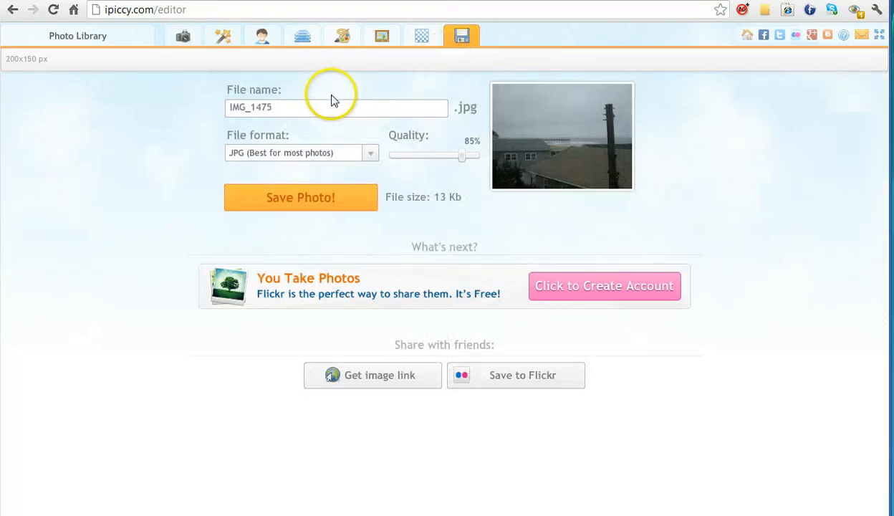
{"action": "double_click", "coordinate": [276, 106]}
{"action": "left_click", "coordinate": [290, 106]}
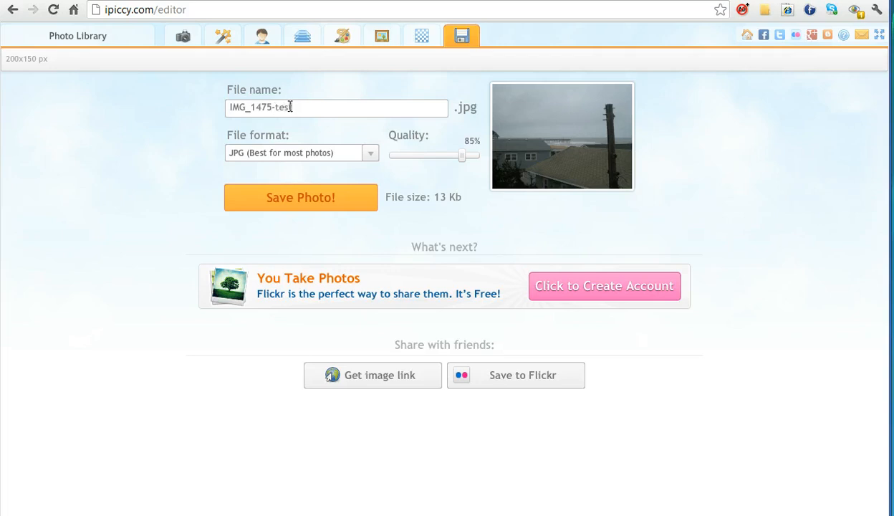
{"action": "type", "text": "-test"}
{"action": "left_click", "coordinate": [333, 110]}
{"action": "left_click", "coordinate": [311, 107]}
{"action": "left_click", "coordinate": [430, 149]}
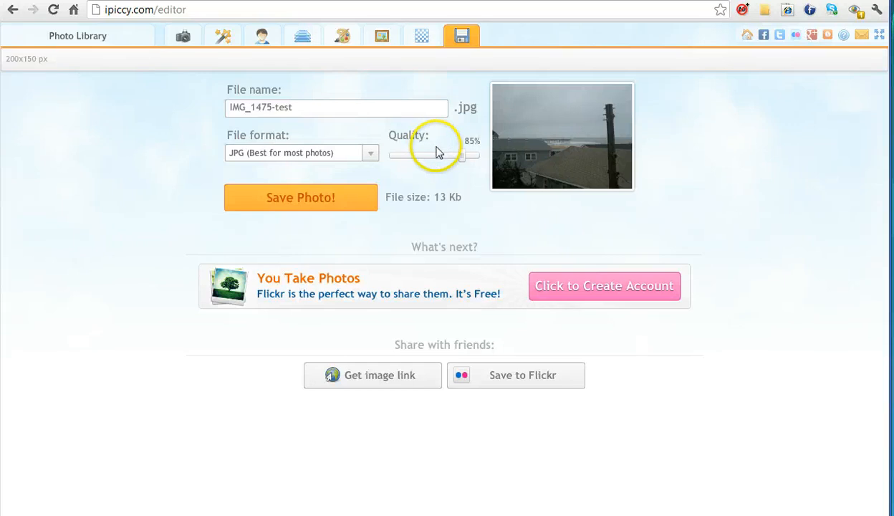
{"action": "left_click_drag", "start_coordinate": [462, 159], "coordinate": [440, 161]}
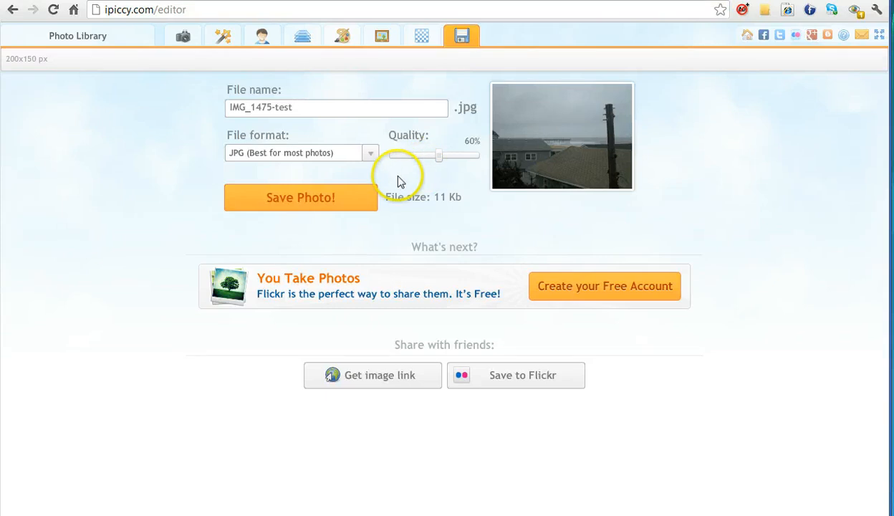
Step: Save the photo as IMG_1475-test.jpg into the test folder
{"action": "left_click", "coordinate": [348, 202]}
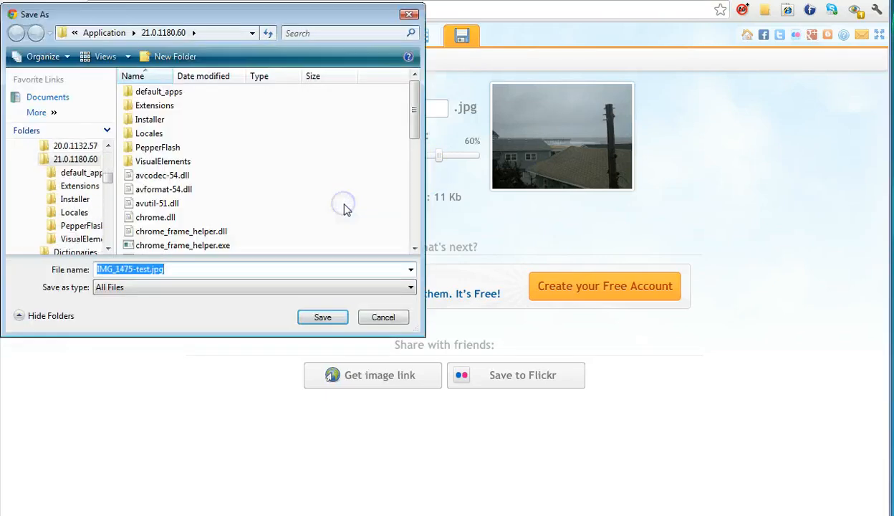
{"action": "left_click_drag", "start_coordinate": [107, 180], "coordinate": [106, 146]}
{"action": "left_click", "coordinate": [23, 160]}
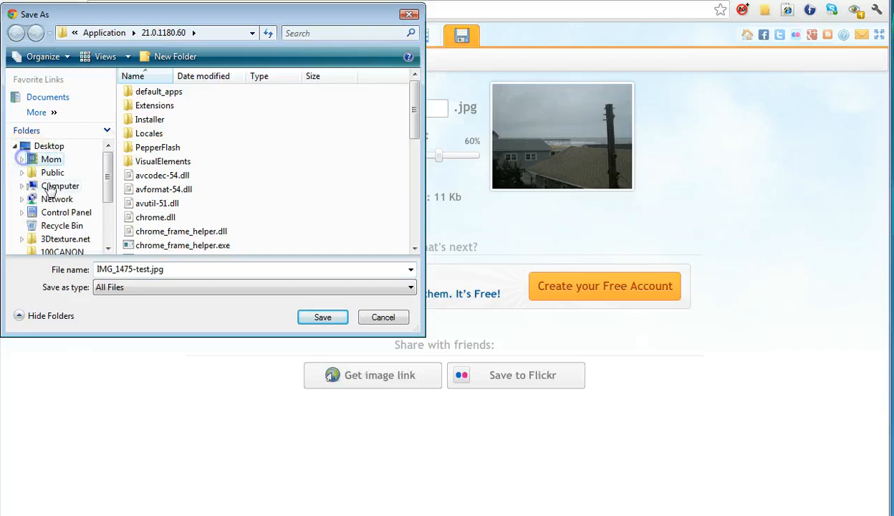
{"action": "scroll", "coordinate": [40, 200], "scroll_direction": "down", "scroll_amount": 2}
{"action": "left_click", "coordinate": [47, 239]}
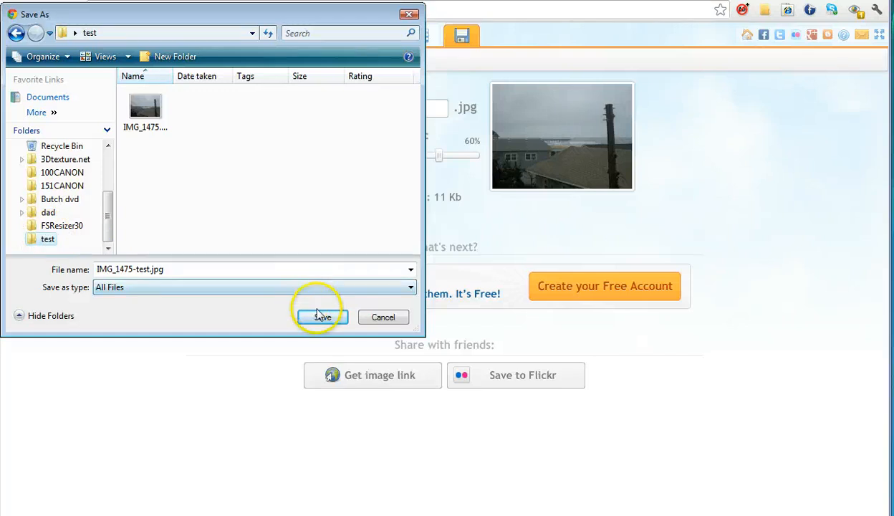
{"action": "left_click", "coordinate": [338, 321]}
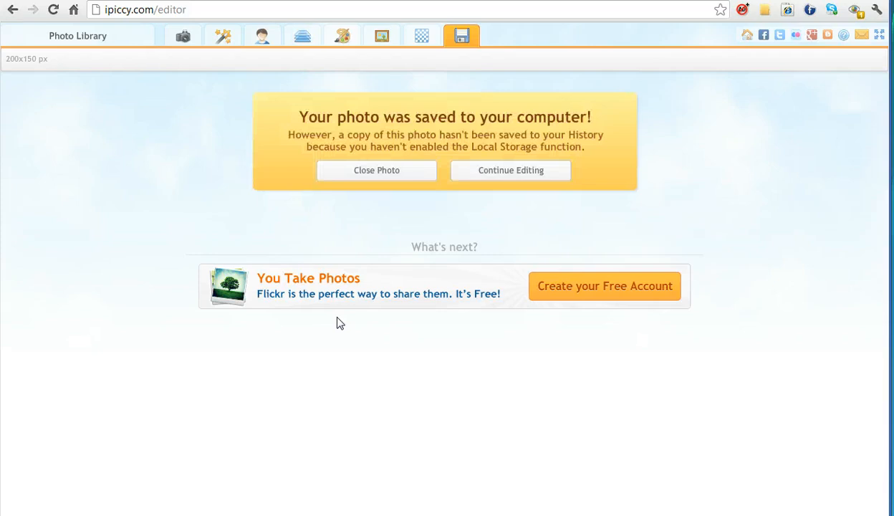
Step: Check the saved file in the test folder, then close the photo in the editor
{"action": "left_click", "coordinate": [335, 324]}
{"action": "key", "text": "alt+Tab"}
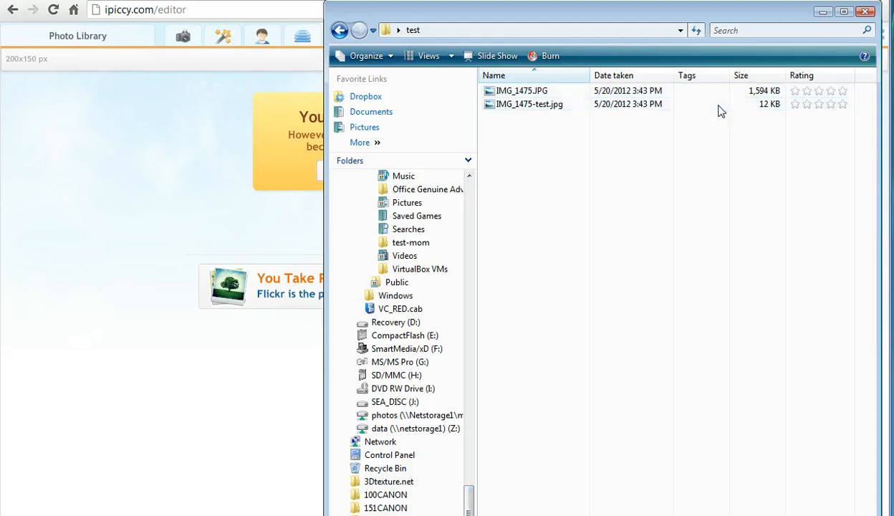
{"action": "left_click", "coordinate": [822, 14]}
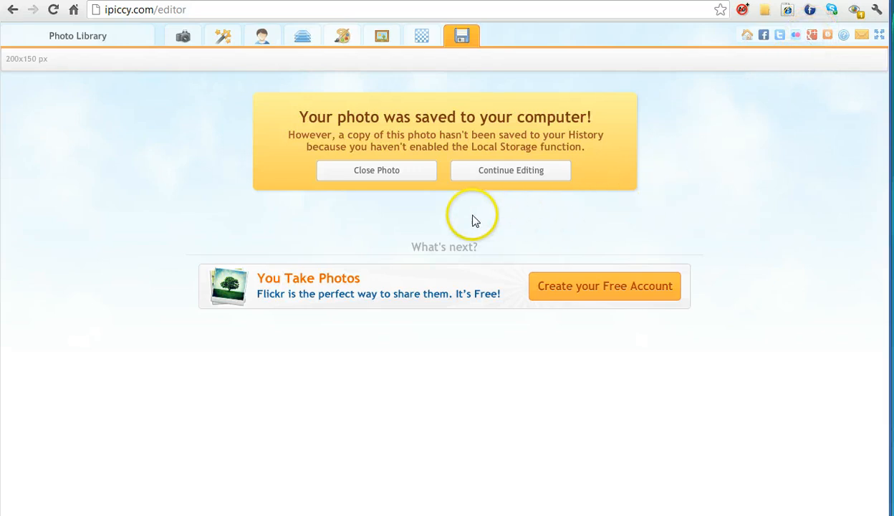
{"action": "left_click", "coordinate": [378, 172]}
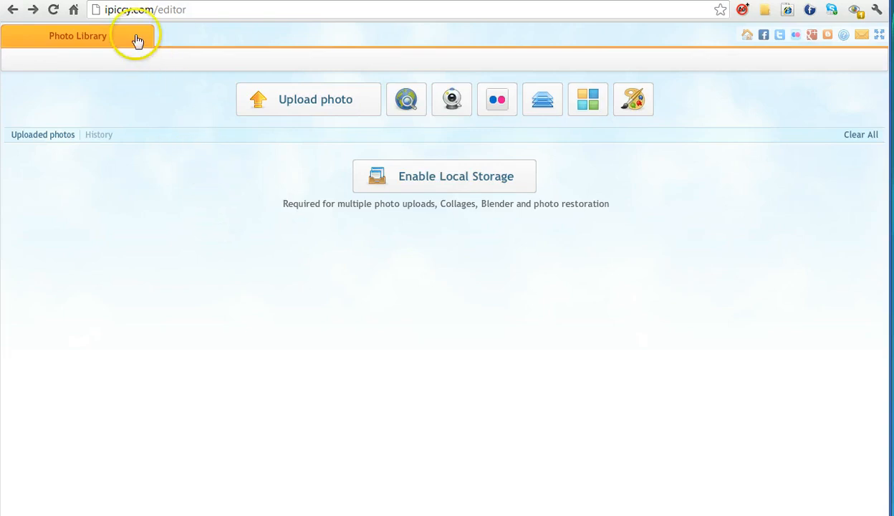
Step: Go to pixlr.com and open its online photo editor
{"action": "left_click", "coordinate": [120, 8]}
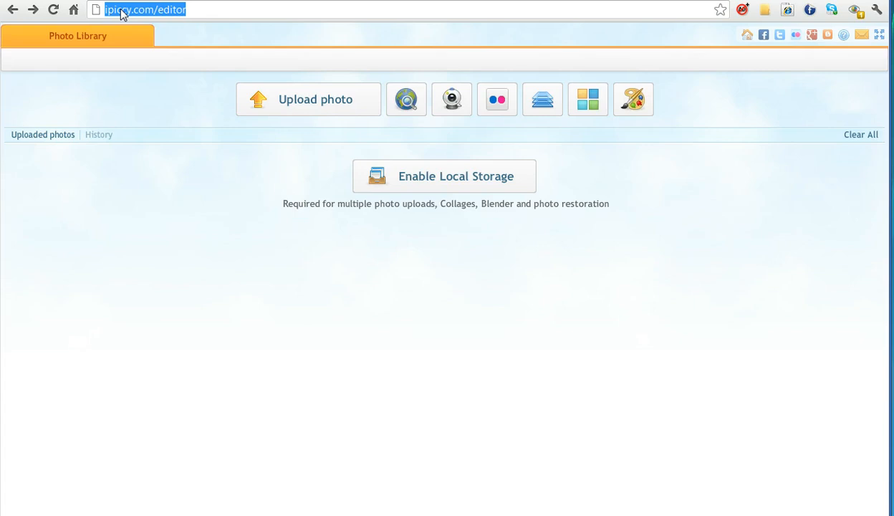
{"action": "type", "text": "pixl"}
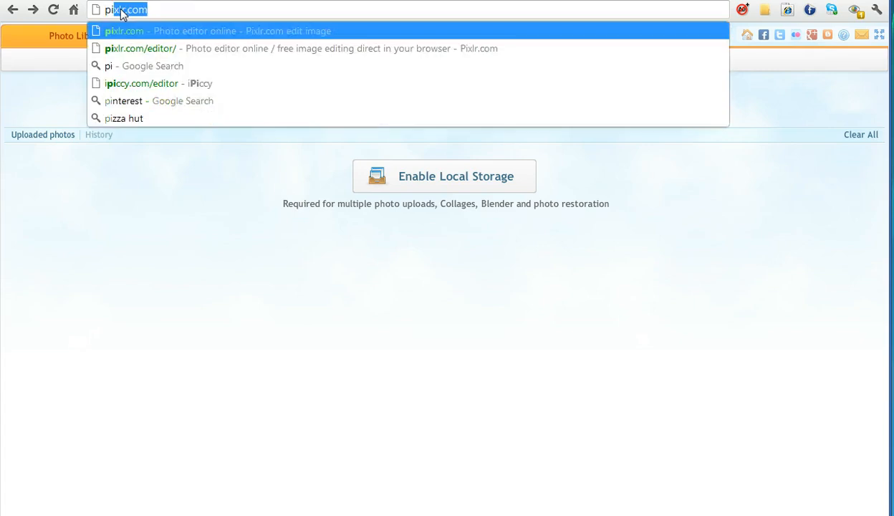
{"action": "type", "text": "r.com"}
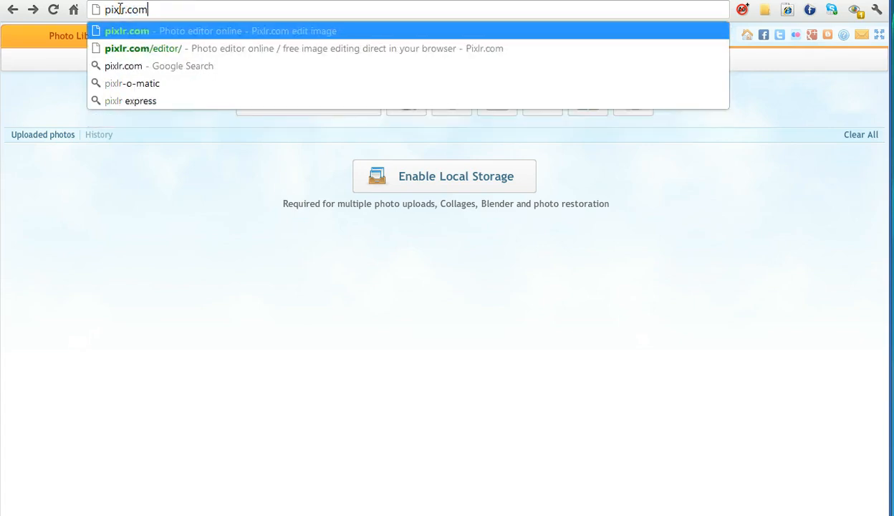
{"action": "key", "text": "Return"}
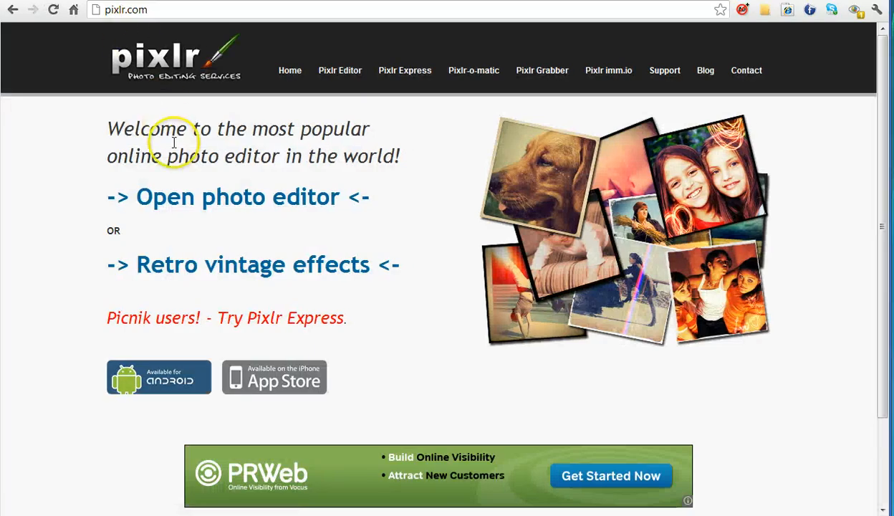
{"action": "left_click", "coordinate": [152, 202]}
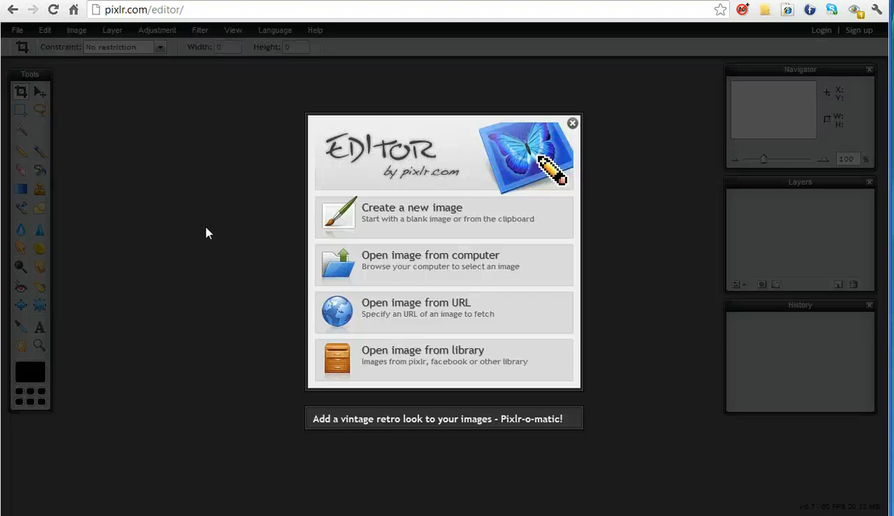
Step: Open IMG_1475.JPG from the test folder on the computer
{"action": "left_click", "coordinate": [462, 282]}
{"action": "left_click", "coordinate": [472, 279]}
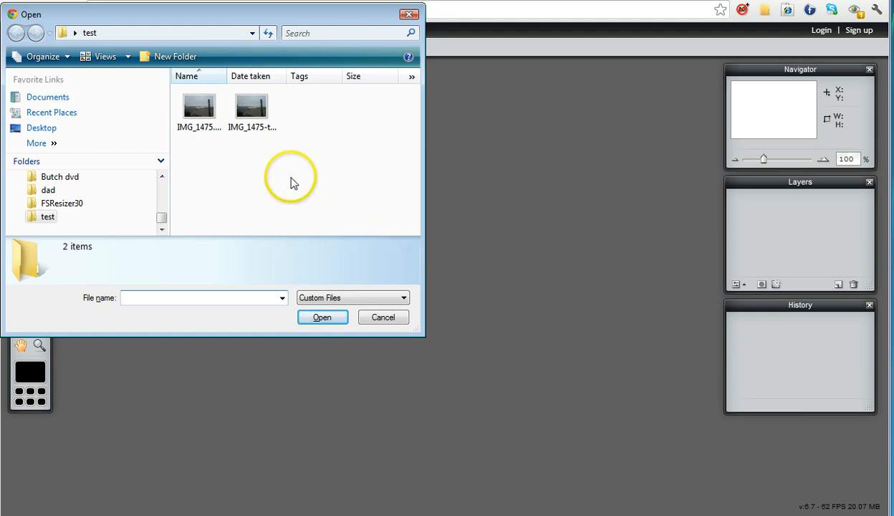
{"action": "left_click", "coordinate": [198, 108]}
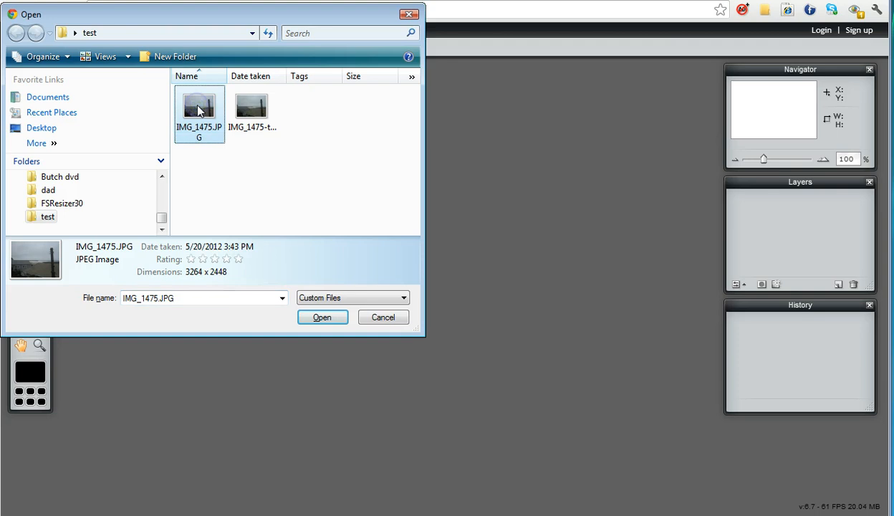
{"action": "left_click", "coordinate": [322, 317]}
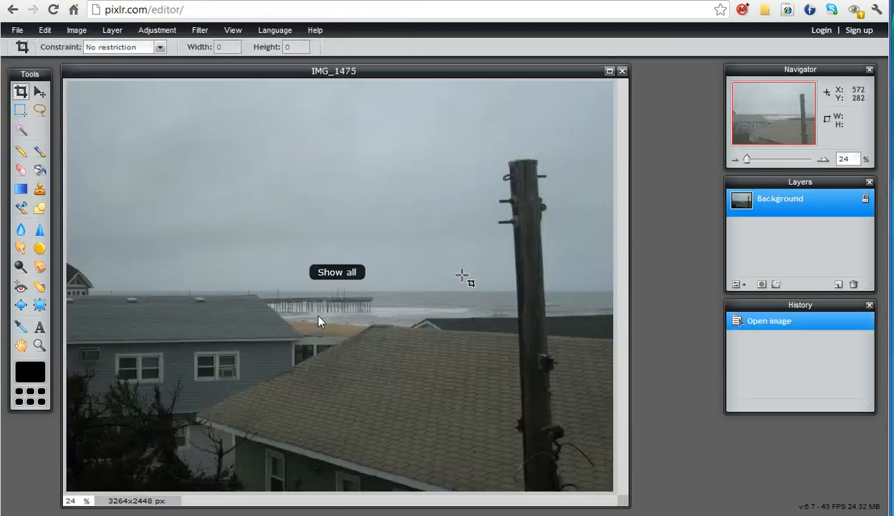
Step: Resize the image to 200 pixels wide with proportions constrained
{"action": "key", "text": "o"}
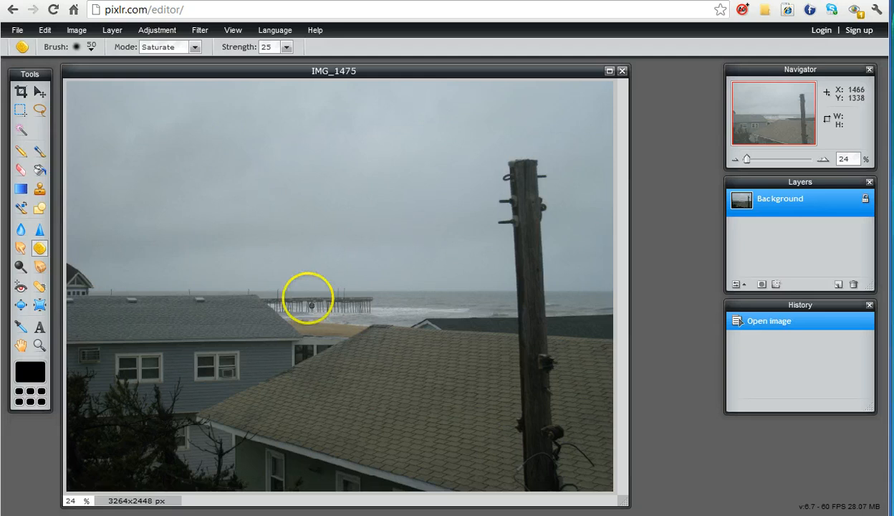
{"action": "left_click", "coordinate": [76, 30]}
{"action": "left_click", "coordinate": [80, 46]}
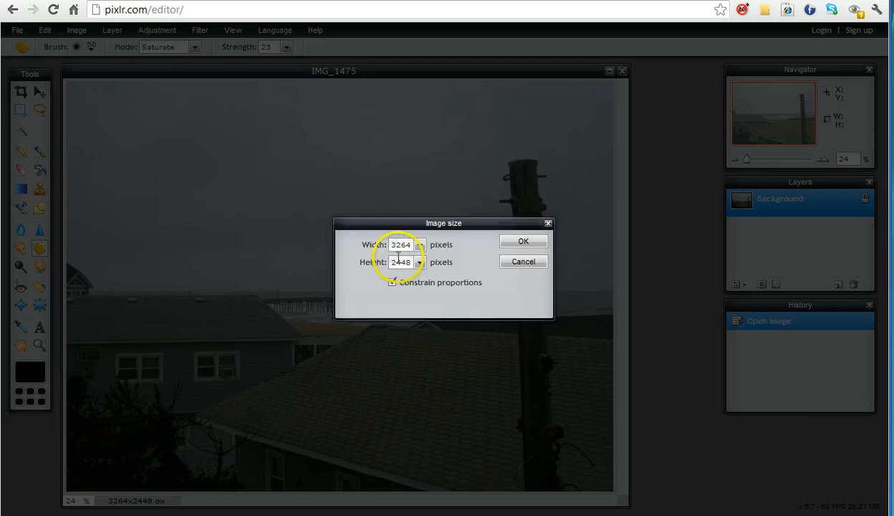
{"action": "double_click", "coordinate": [399, 244]}
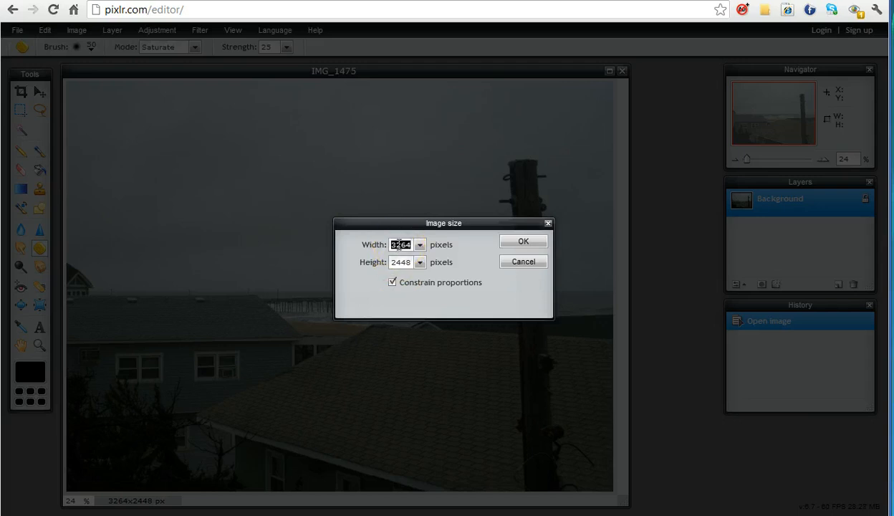
{"action": "type", "text": "200"}
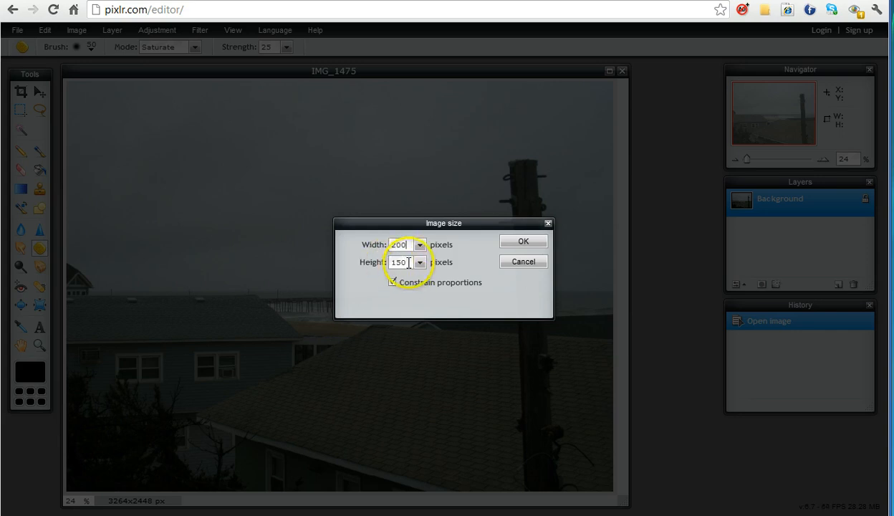
{"action": "double_click", "coordinate": [400, 263]}
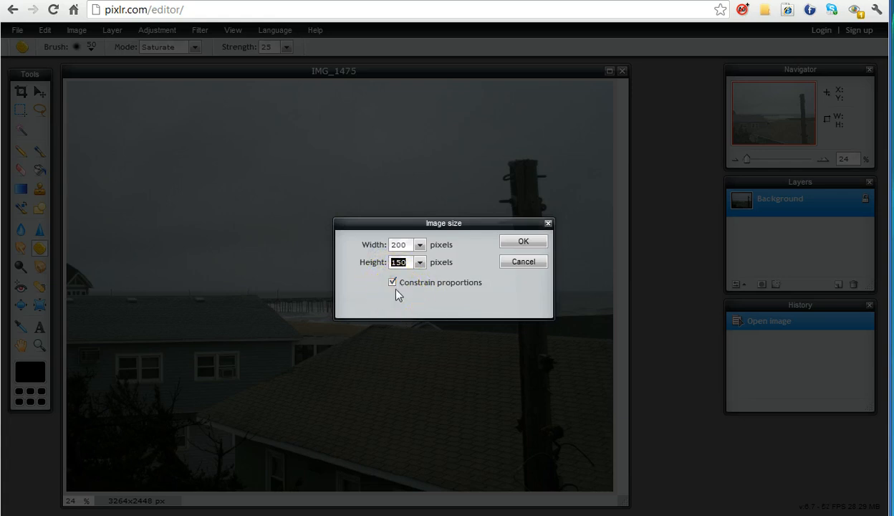
{"action": "left_click", "coordinate": [520, 241]}
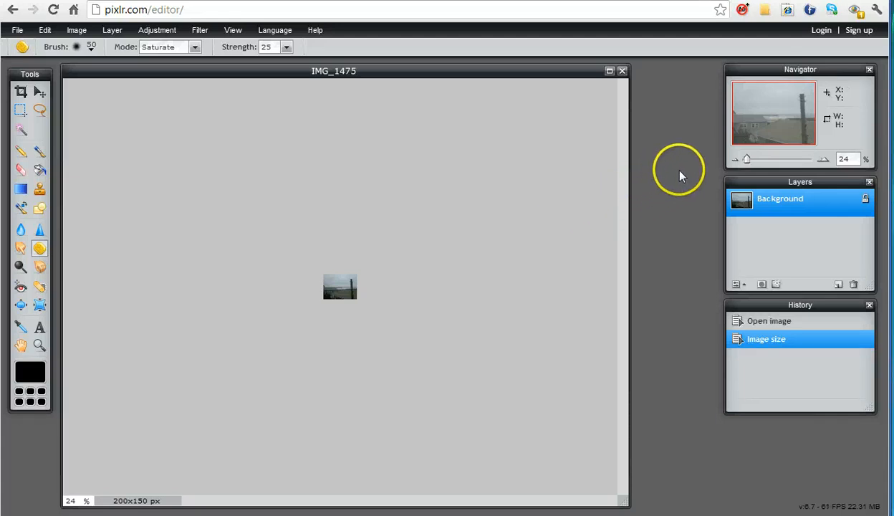
Step: Save the image to the test folder as IMG_1475-pixlr-test in JPEG with quality 60
{"action": "left_click", "coordinate": [824, 161]}
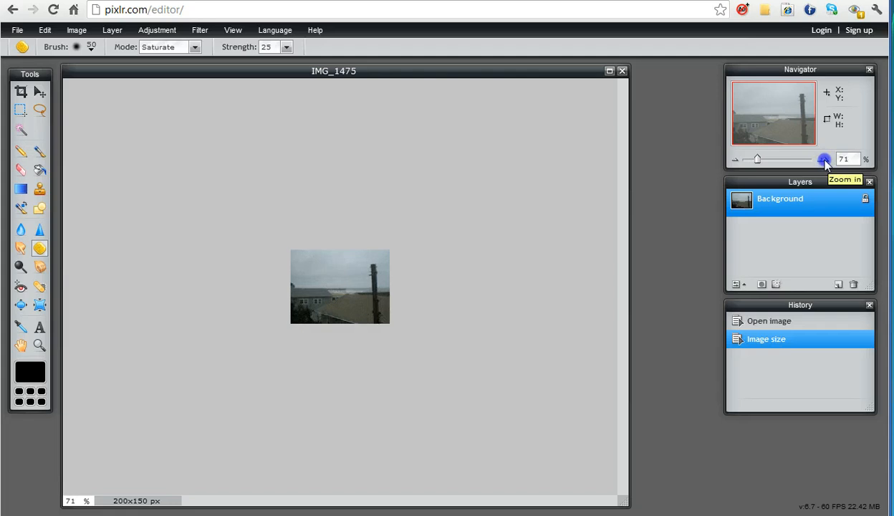
{"action": "left_click", "coordinate": [825, 161]}
{"action": "left_click", "coordinate": [737, 160]}
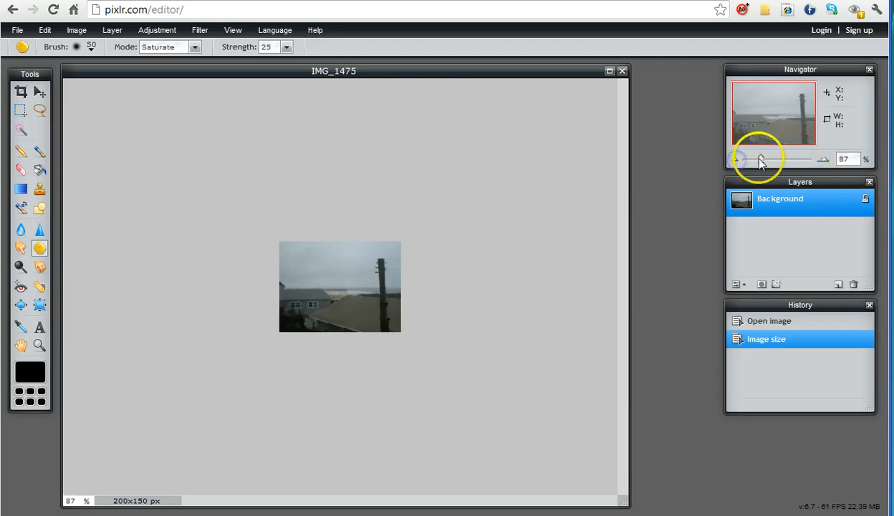
{"action": "left_click_drag", "start_coordinate": [761, 159], "coordinate": [764, 159]}
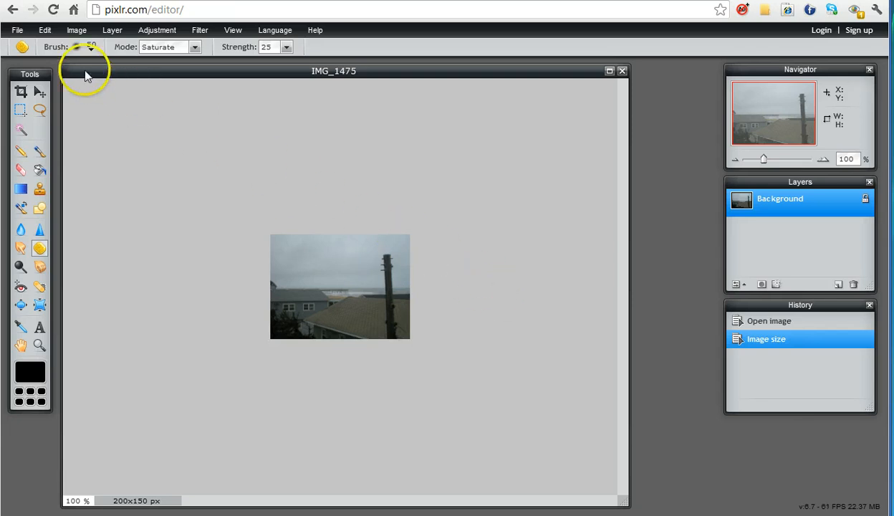
{"action": "left_click", "coordinate": [16, 30]}
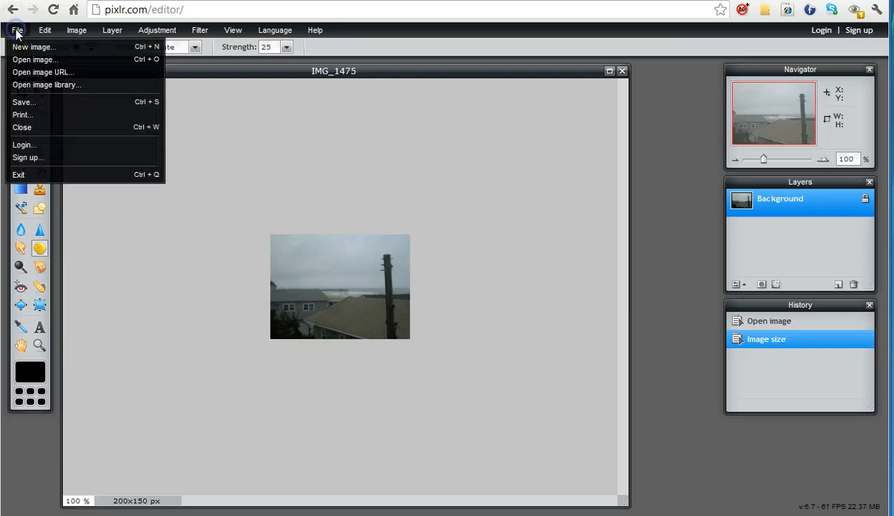
{"action": "left_click", "coordinate": [21, 102]}
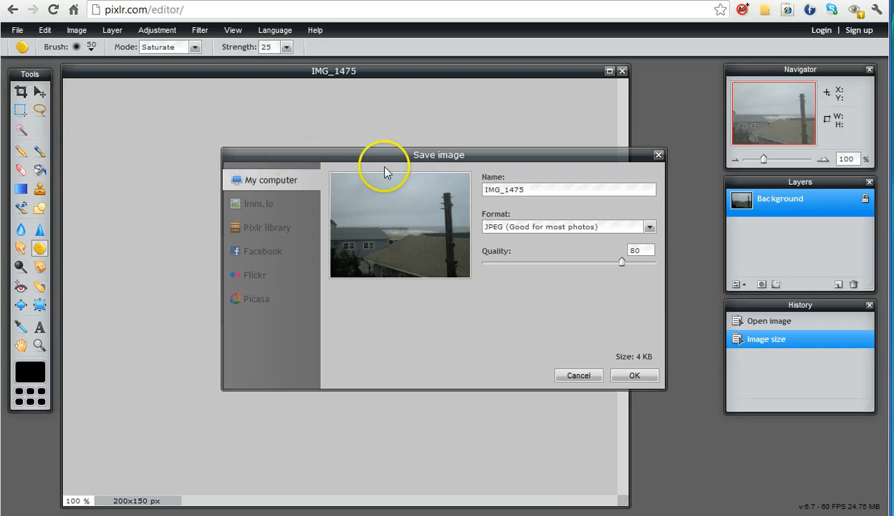
{"action": "left_click", "coordinate": [531, 188]}
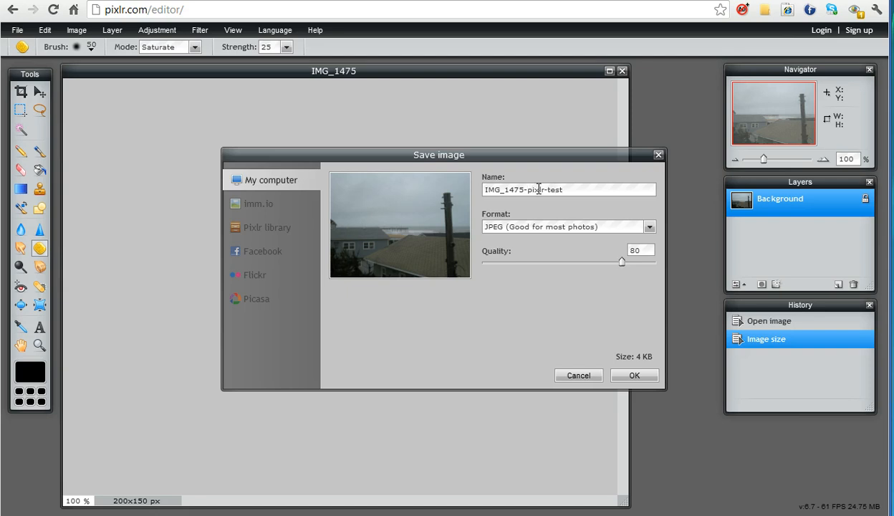
{"action": "left_click", "coordinate": [574, 189]}
{"action": "left_click_drag", "start_coordinate": [622, 262], "coordinate": [588, 262]}
{"action": "left_click", "coordinate": [635, 375]}
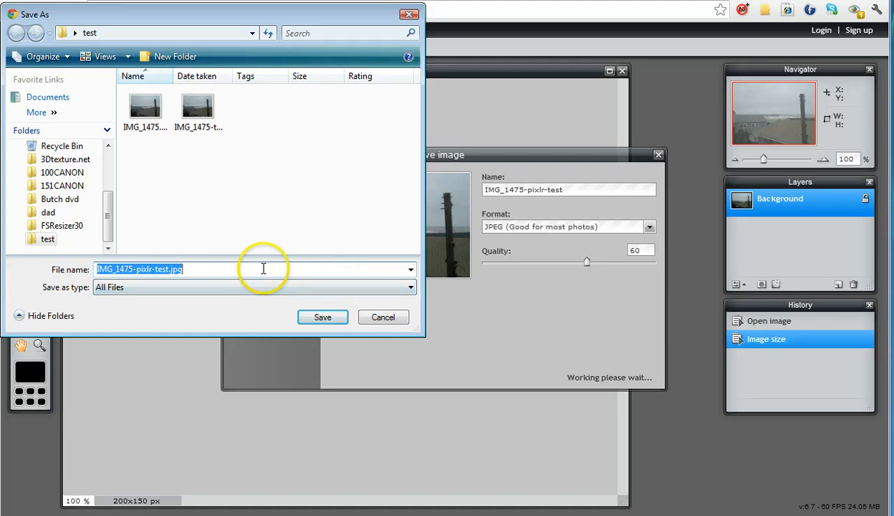
{"action": "left_click", "coordinate": [324, 317]}
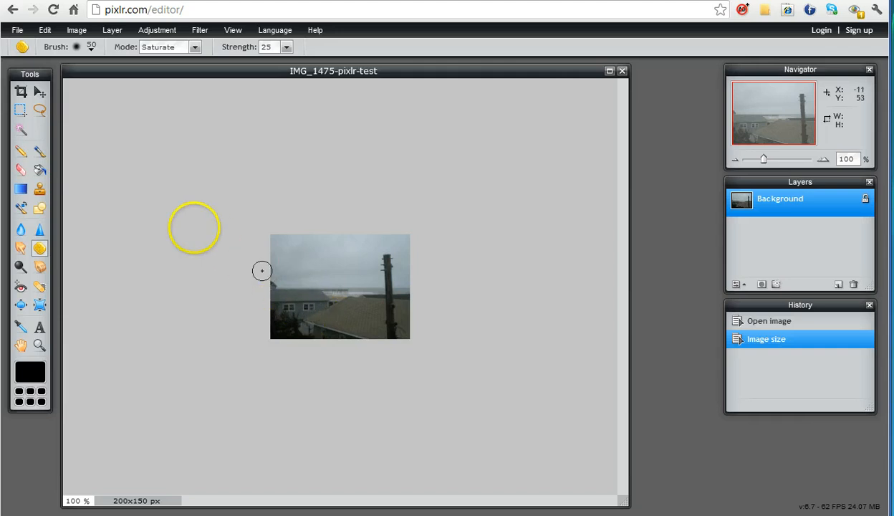
Step: Exit the Pixlr editor and check the saved files in the test folder
{"action": "left_click", "coordinate": [18, 30]}
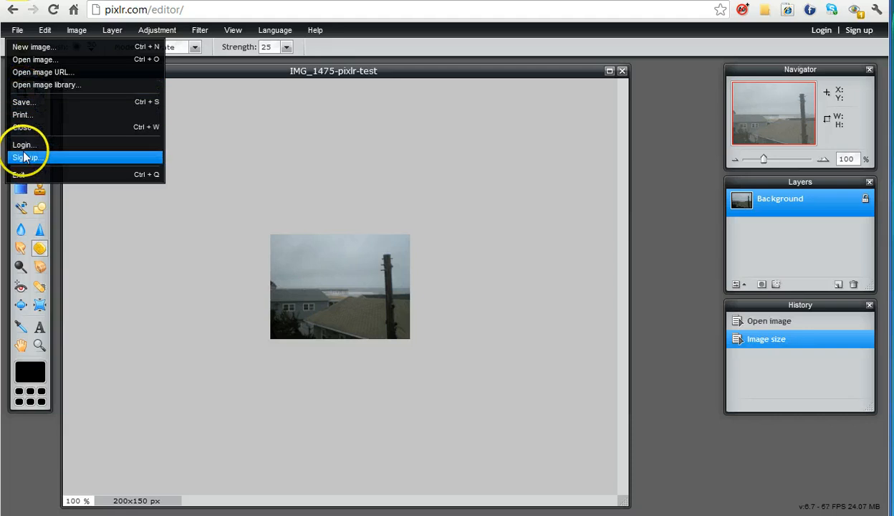
{"action": "left_click", "coordinate": [21, 174]}
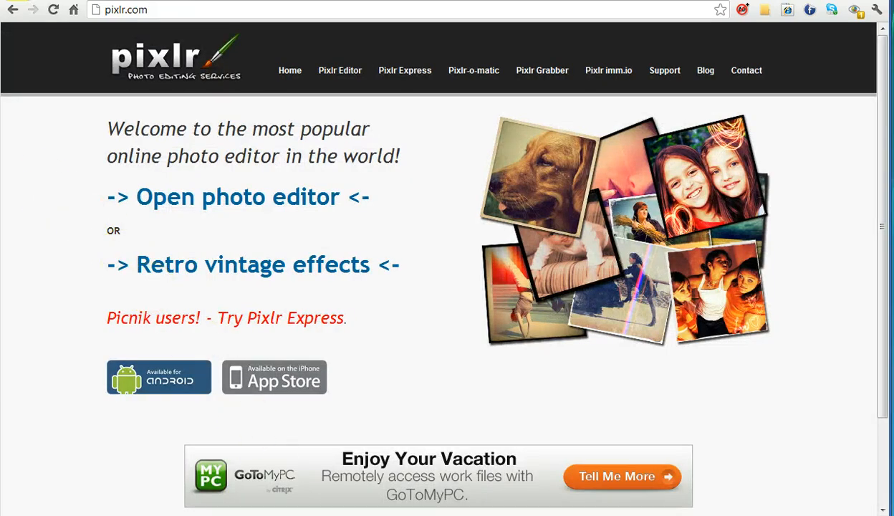
{"action": "key", "text": "alt+Tab"}
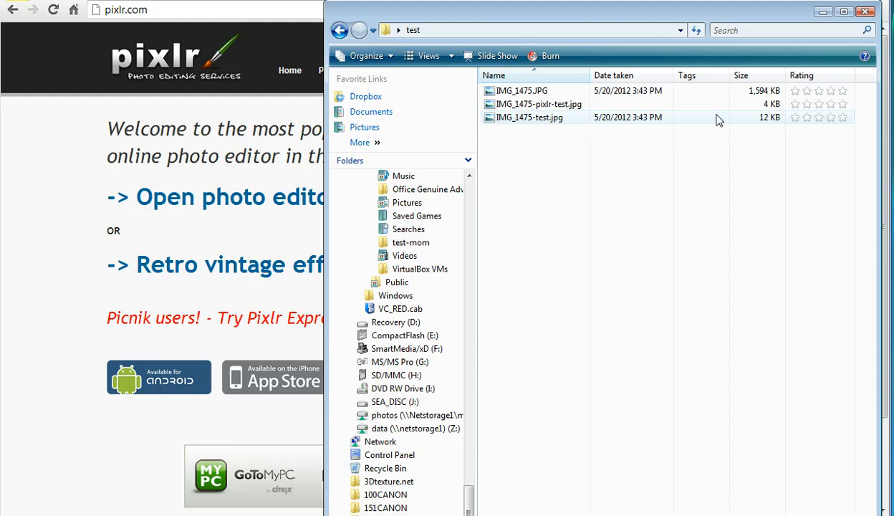
{"action": "left_click", "coordinate": [823, 13]}
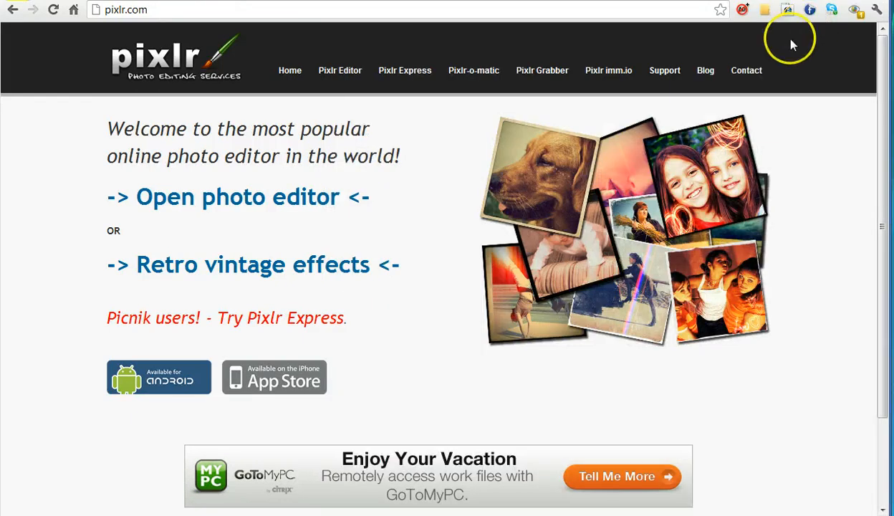